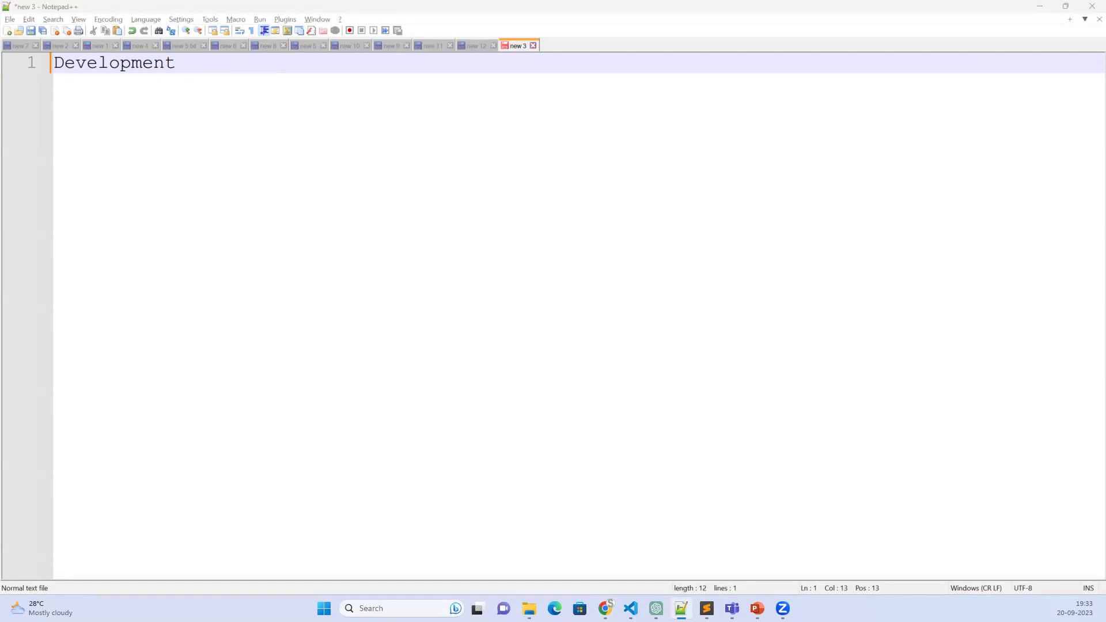
Step: Add indented lines for Multi-tenant, MVC and Apex Basic under the Development heading
{"action": "left_click", "coordinate": [257, 80]}
{"action": "key", "text": "Return"}
{"action": "key", "text": "Tab"}
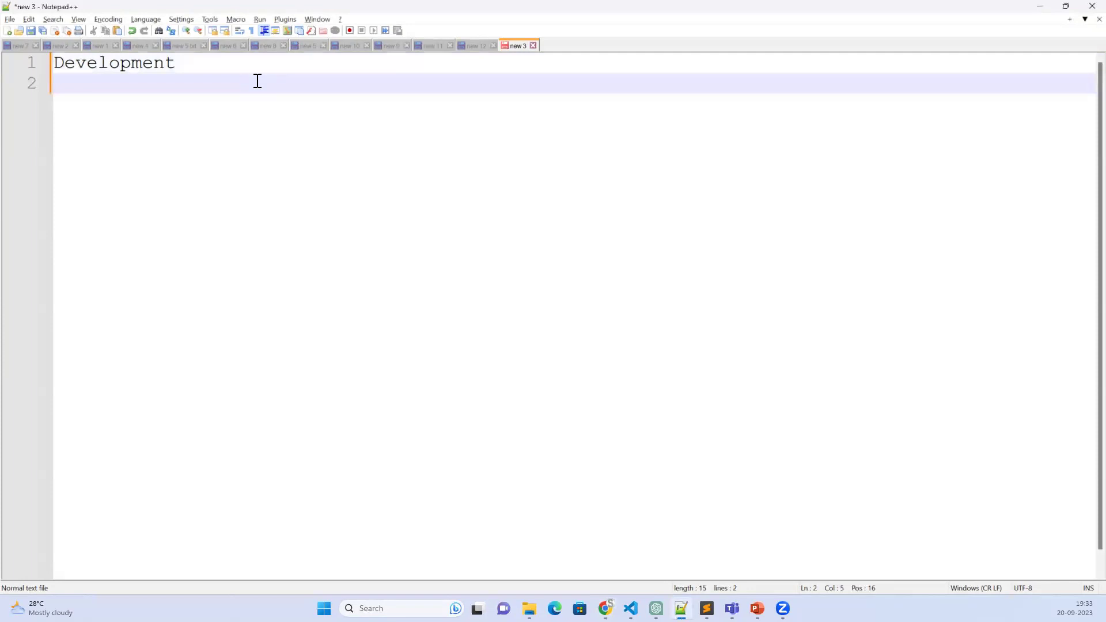
{"action": "type", "text": "A"}
{"action": "type", "text": "pex Basic"}
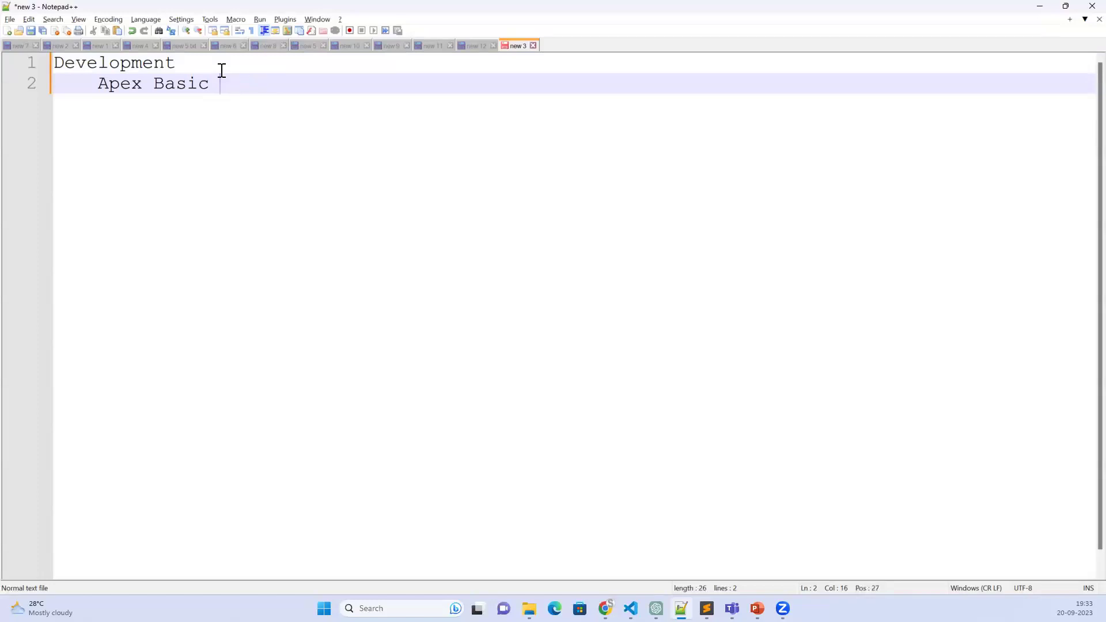
{"action": "left_click", "coordinate": [220, 64]}
{"action": "key", "text": "Return"}
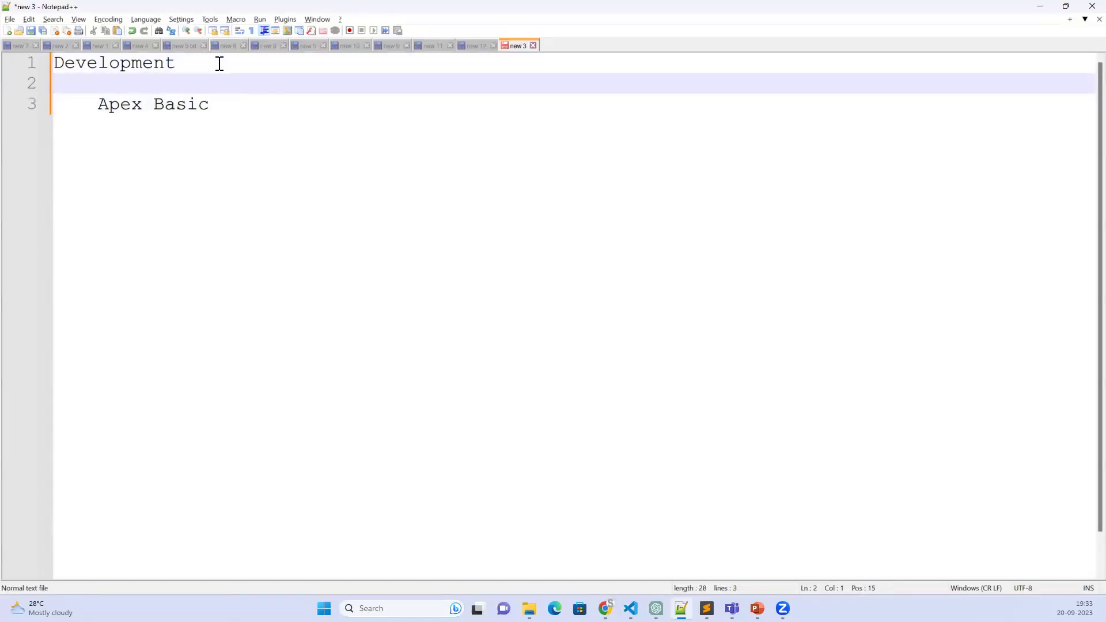
{"action": "type", "text": "Multi-tenant"}
{"action": "key", "text": "Return"}
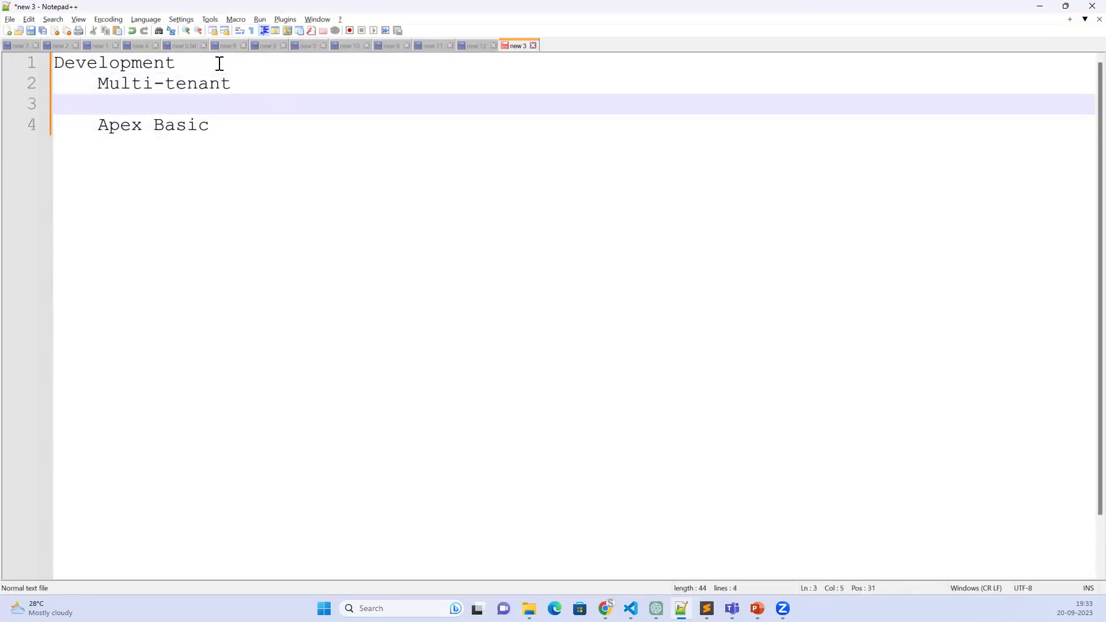
{"action": "type", "text": "MVC"}
Step: Add the indented topic 'APEX Oops Conept' after Apex Basic, fixing a typo
{"action": "left_click", "coordinate": [255, 124]}
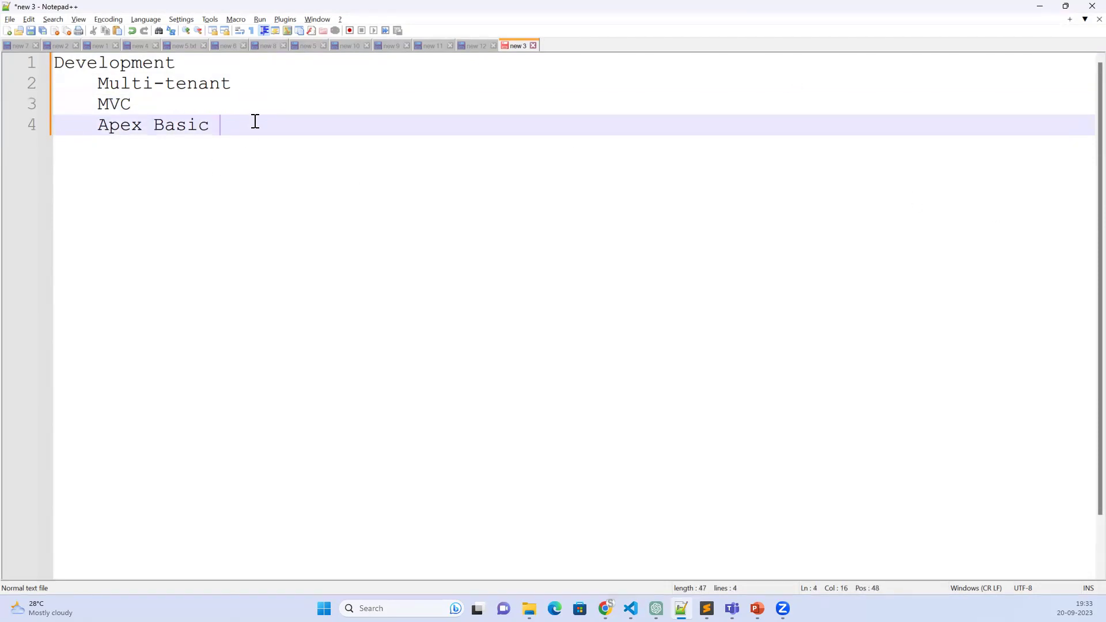
{"action": "key", "text": "Return"}
{"action": "type", "text": "APEX Opp"}
{"action": "key", "text": "BackSpace"}
{"action": "key", "text": "BackSpace"}
{"action": "type", "text": "ops Conept"}
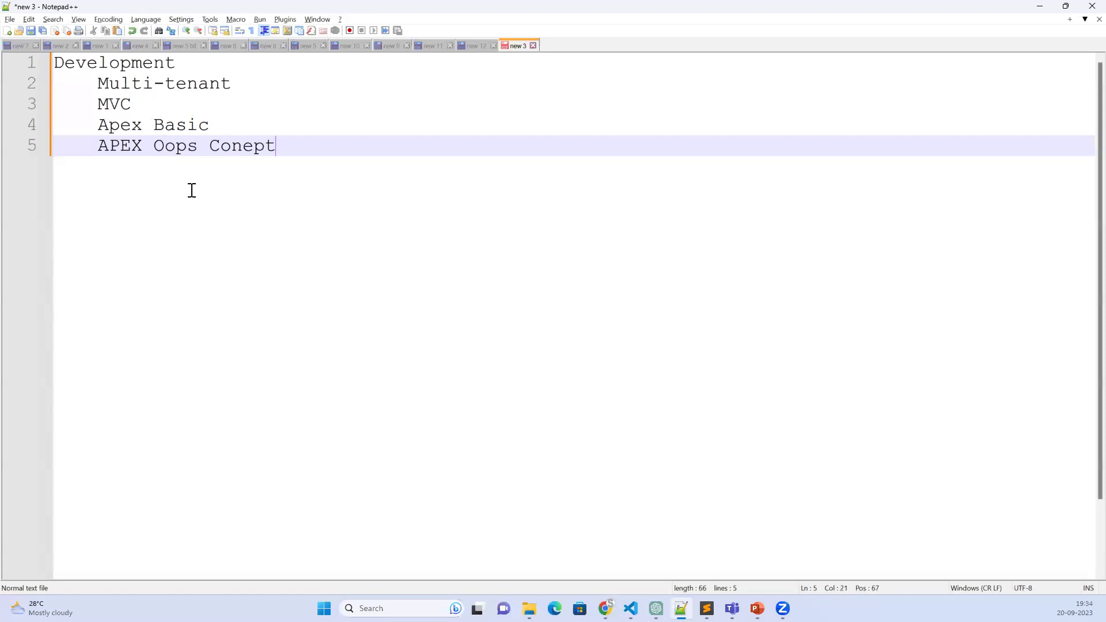
Step: Change 'Oops' to lowercase 'oops' in the APEX Oops Conept line
{"action": "left_click", "coordinate": [165, 146]}
{"action": "key", "text": "BackSpace"}
{"action": "type", "text": "o"}
{"action": "key", "text": "End"}
Step: Add indented topics Logic Control and Looping Statements, SOQL and SOSL, and APEX DML and Database Class Methods
{"action": "key", "text": "Return"}
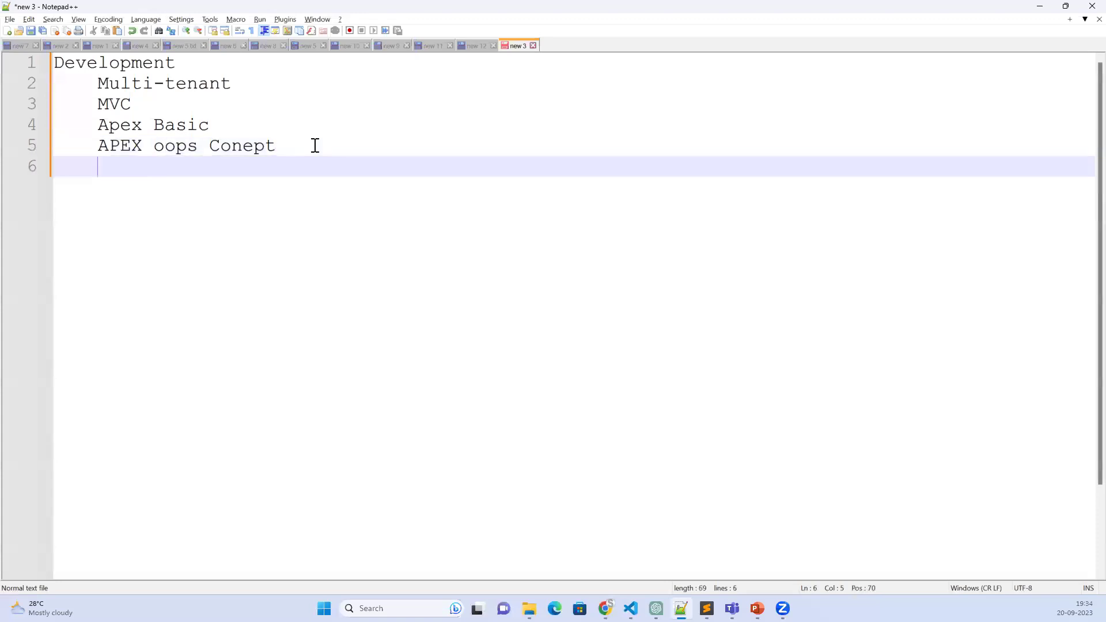
{"action": "type", "text": "Logic "}
{"action": "type", "text": "Control and Looping Statements"}
{"action": "key", "text": "Return"}
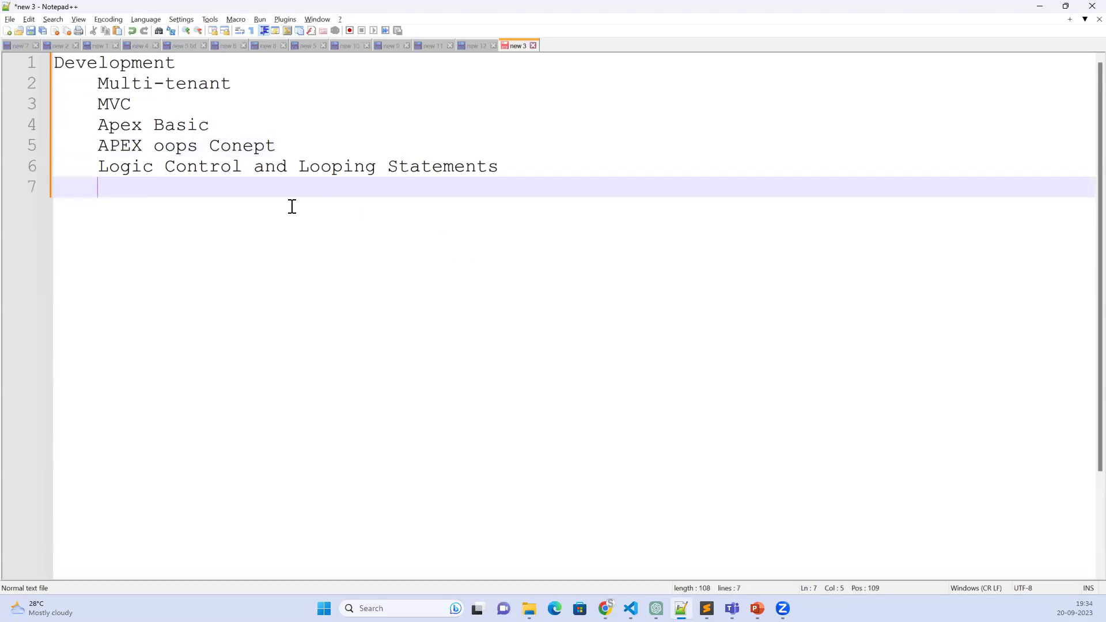
{"action": "type", "text": "SOQL and SOSL"}
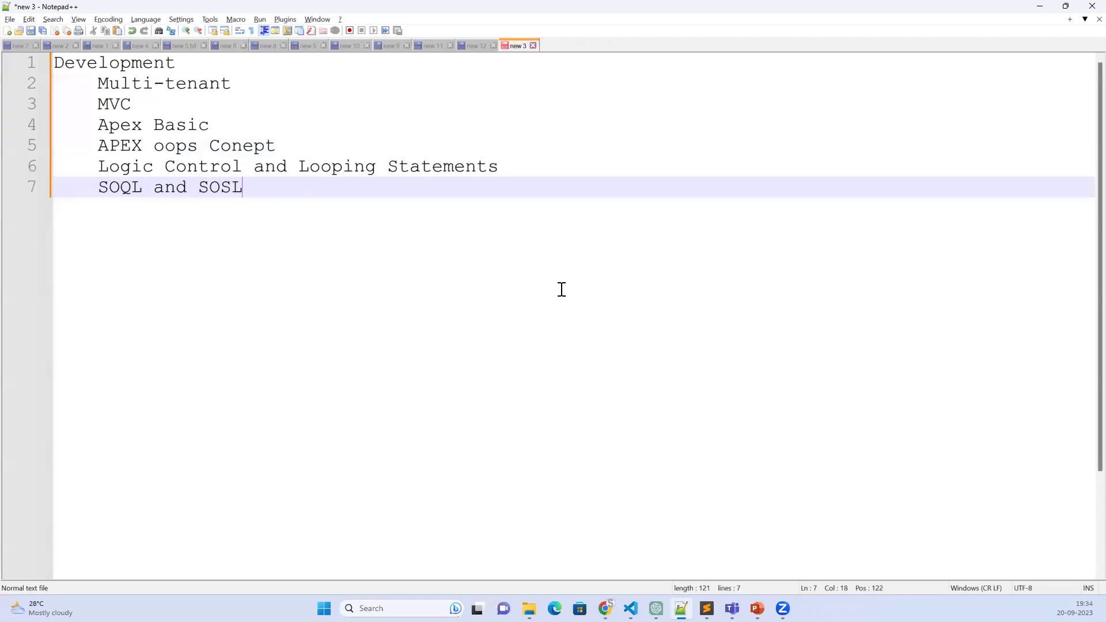
{"action": "key", "text": "Return"}
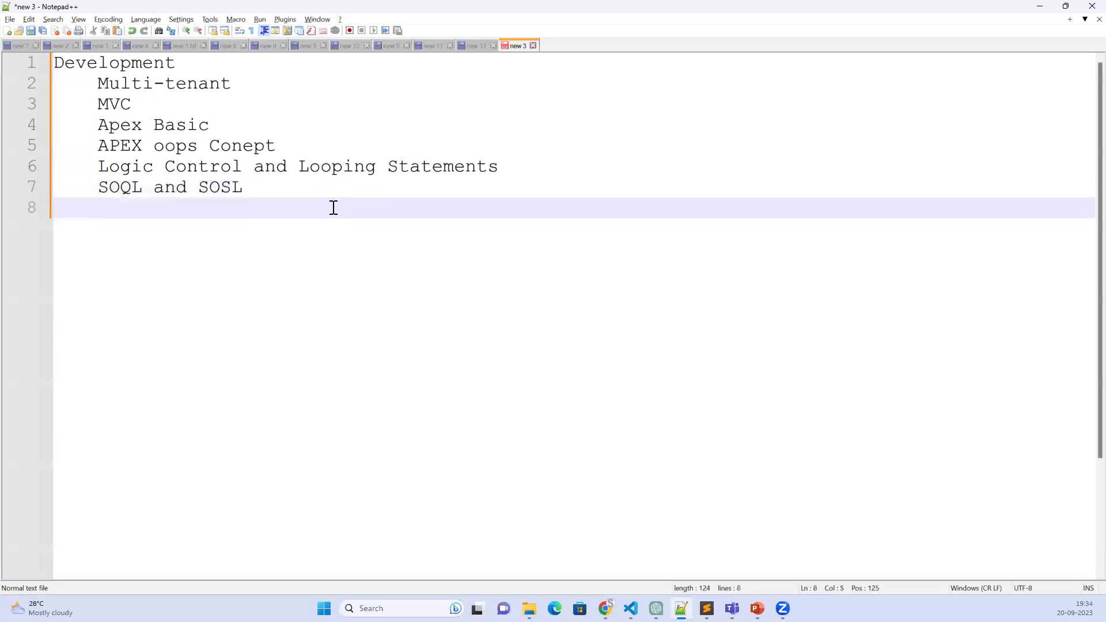
{"action": "type", "text": "DML"}
{"action": "key", "text": "Left"}
{"action": "key", "text": "Left"}
{"action": "key", "text": "Left"}
{"action": "type", "text": "APEX"}
{"action": "key", "text": "Right"}
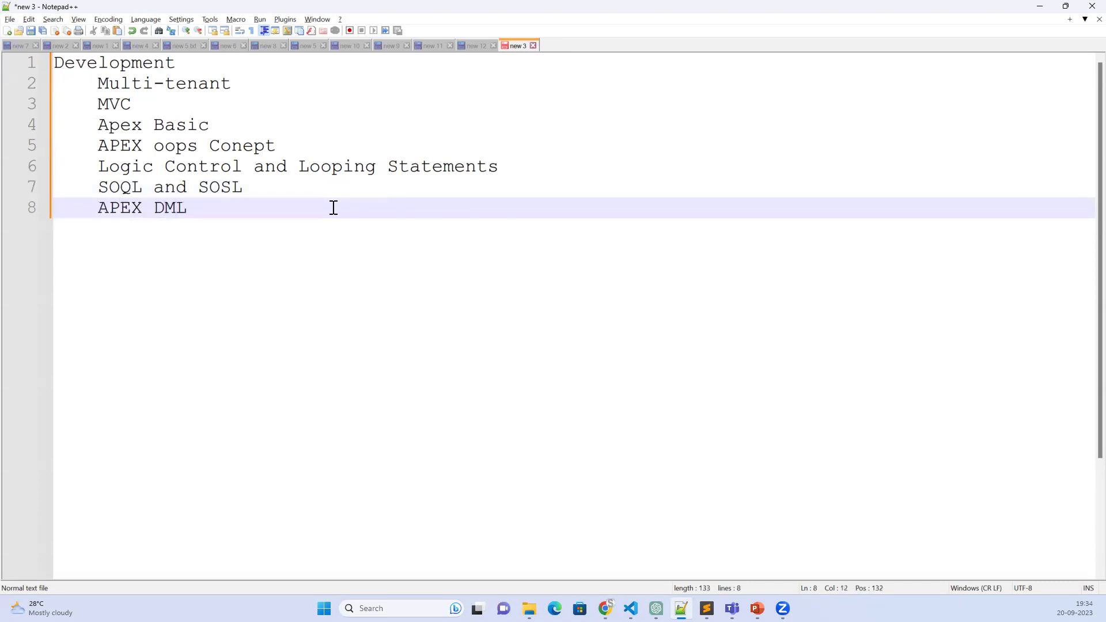
{"action": "key", "text": "Right"}
{"action": "key", "text": "End"}
{"action": "type", "text": "and Database Class Methods"}
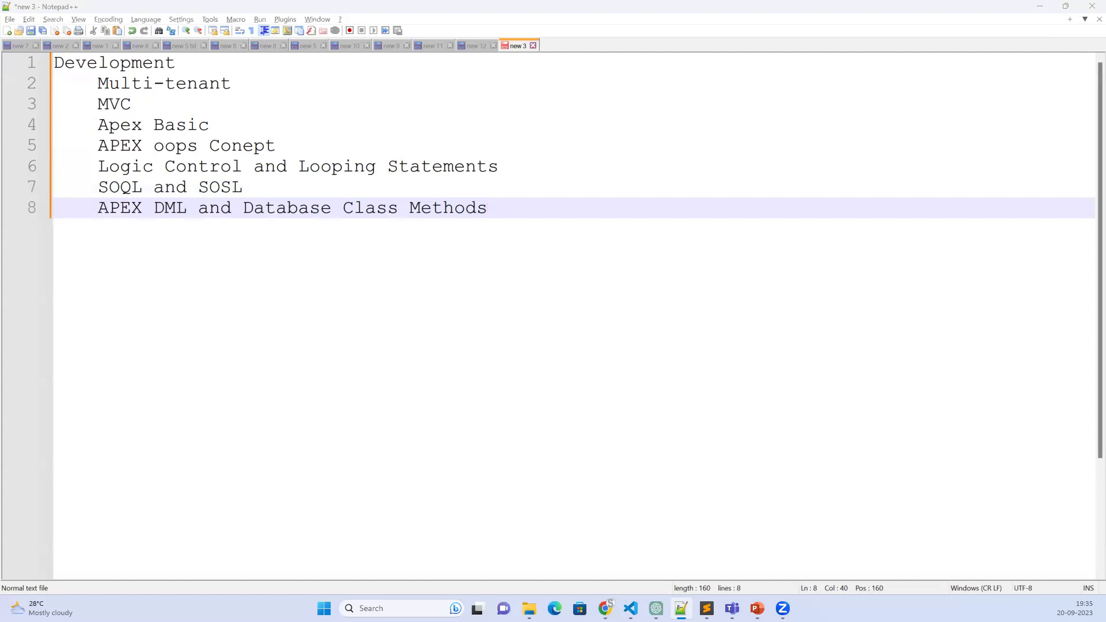
Step: Add indented topics Exception Handling and APEX Trigger after line 8
{"action": "left_click", "coordinate": [505, 210]}
{"action": "key", "text": "Return"}
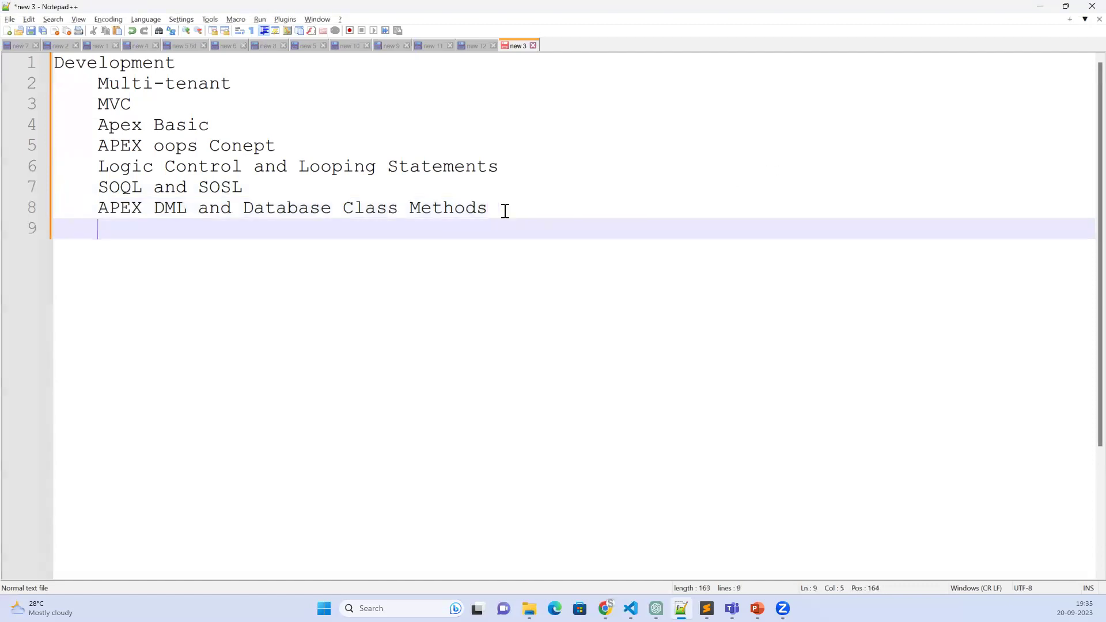
{"action": "type", "text": "Exception Handling"}
{"action": "key", "text": "Return"}
{"action": "type", "text": "APEX Trigger"}
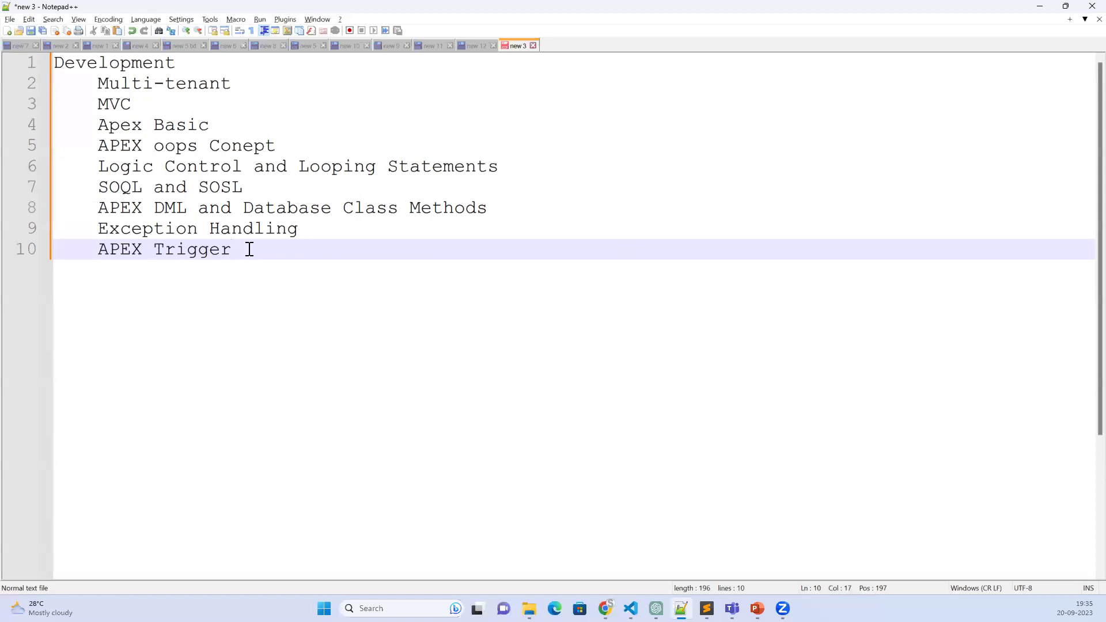
{"action": "key", "text": "Return"}
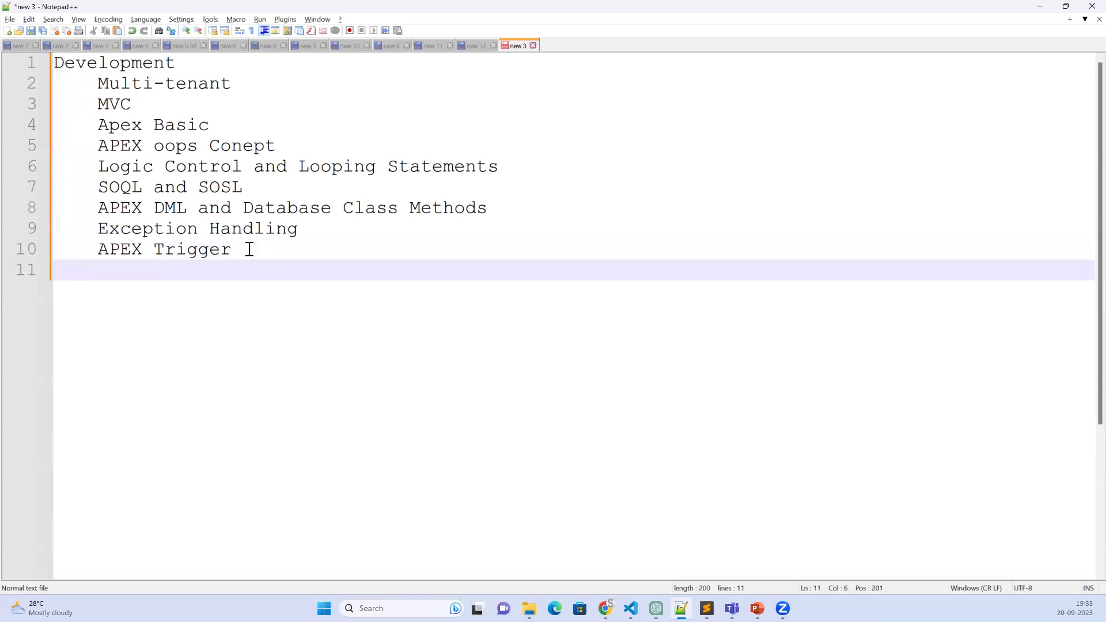
{"action": "type", "text": "Asynchronus"}
Step: Add 'Asynchronous (Batch Apex, Queueable, Future)' and 'Governor Limits', correcting typos along the way
{"action": "key", "text": "BackSpace"}
{"action": "key", "text": "BackSpace"}
{"action": "type", "text": "ous (Batch A"}
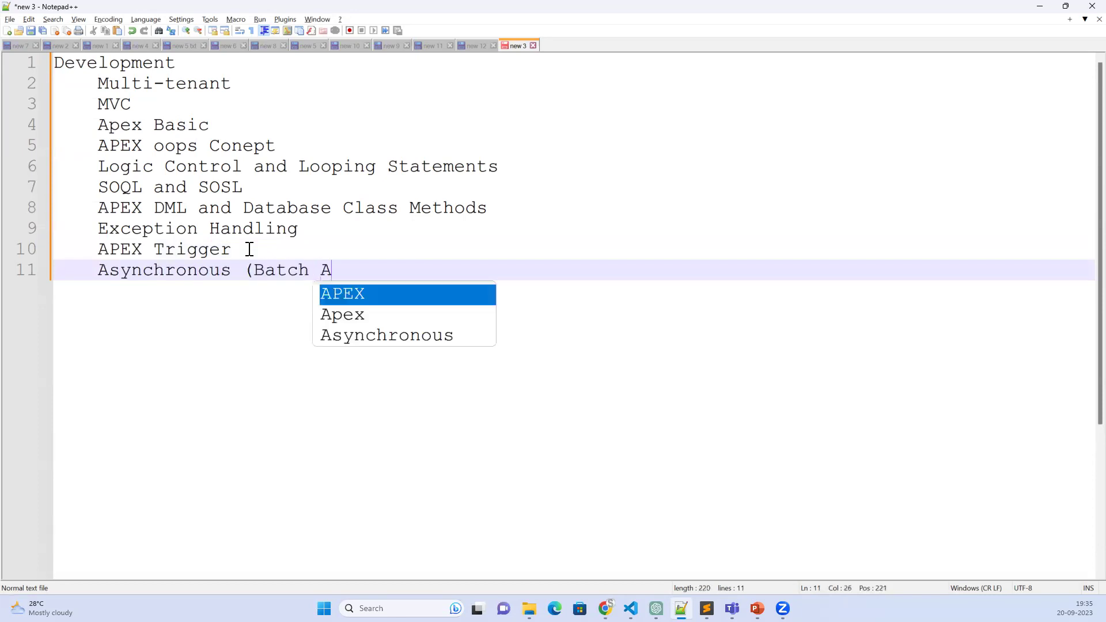
{"action": "type", "text": "pex "}
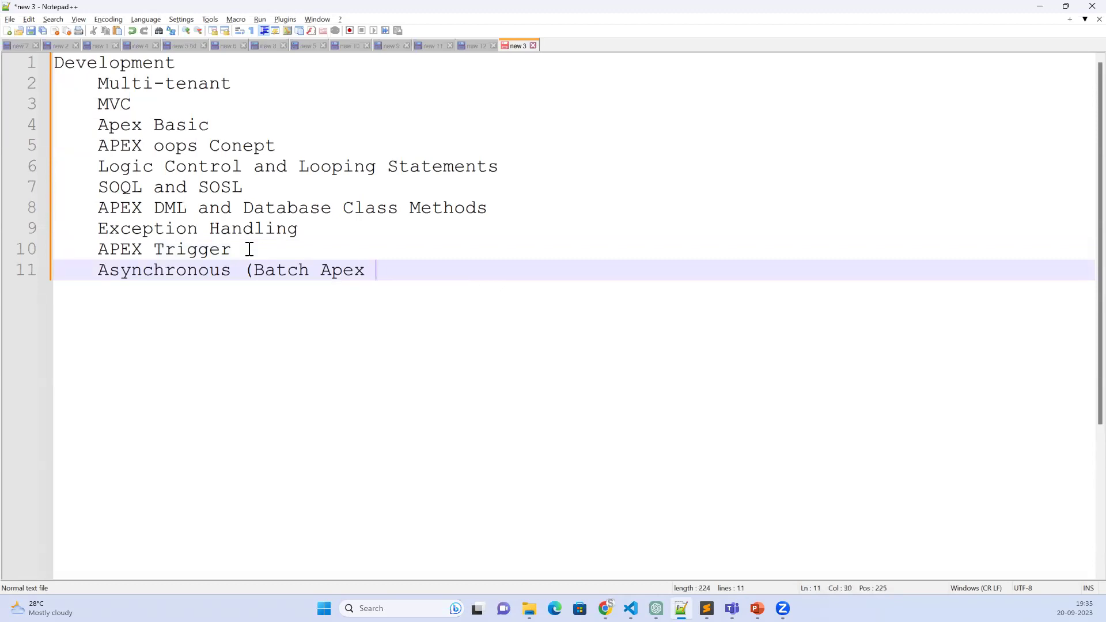
{"action": "type", "text": ", Queueable, Future)"}
{"action": "key", "text": "Return"}
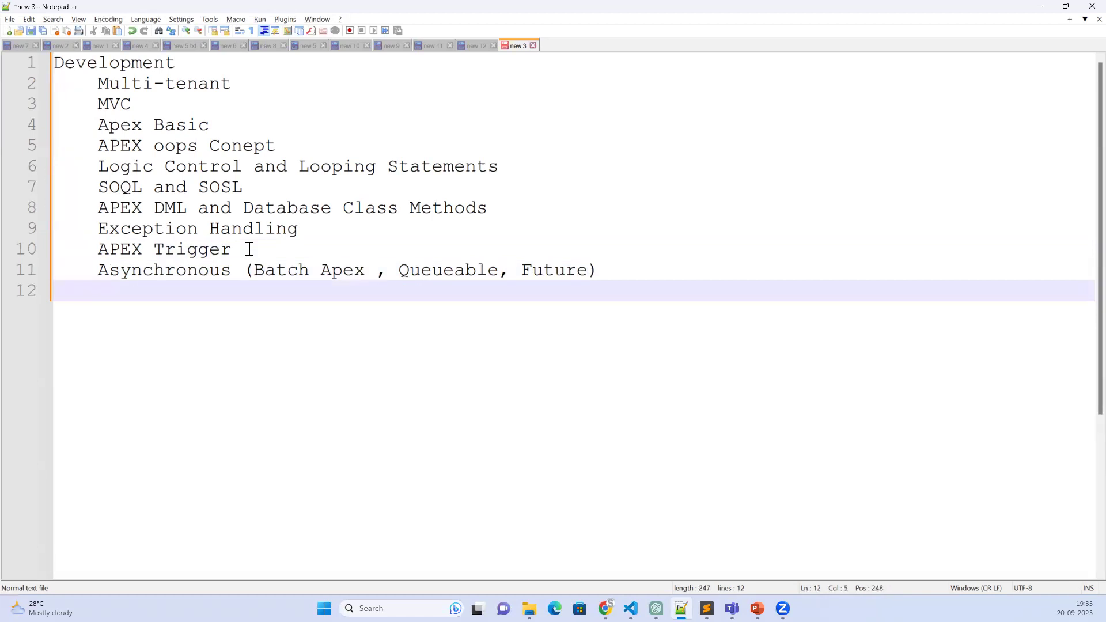
{"action": "type", "text": "V"}
{"action": "key", "text": "BackSpace"}
{"action": "type", "text": "Governor Limits"}
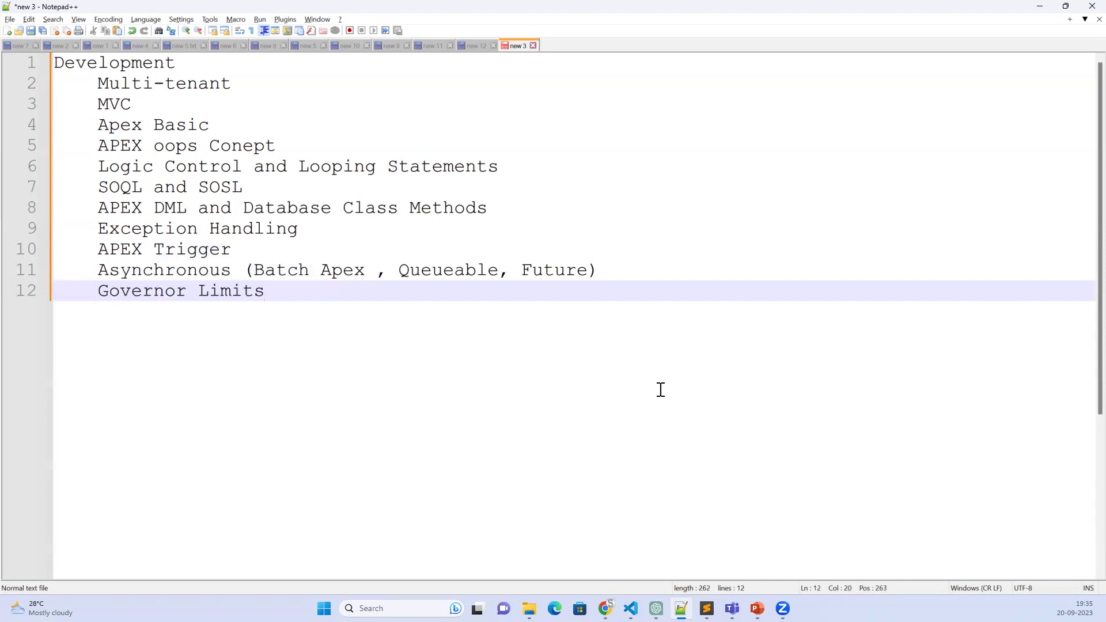
Step: Append APEX Testing, Visualforce, Best Practices APEX and Deployment Process as lines 13–16
{"action": "key", "text": "Return"}
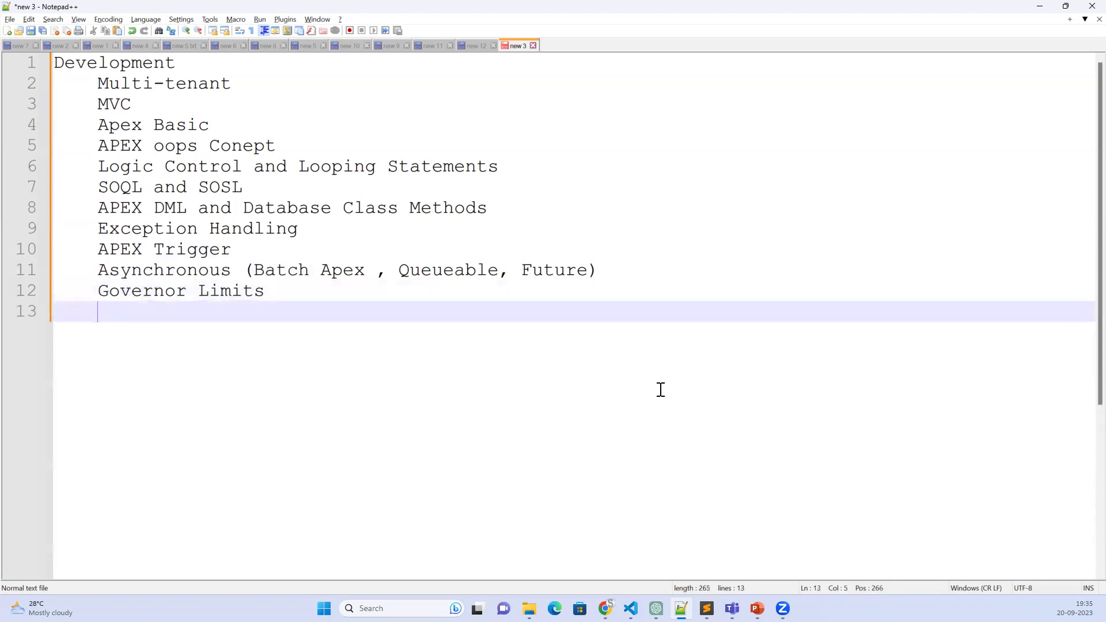
{"action": "type", "text": "A"}
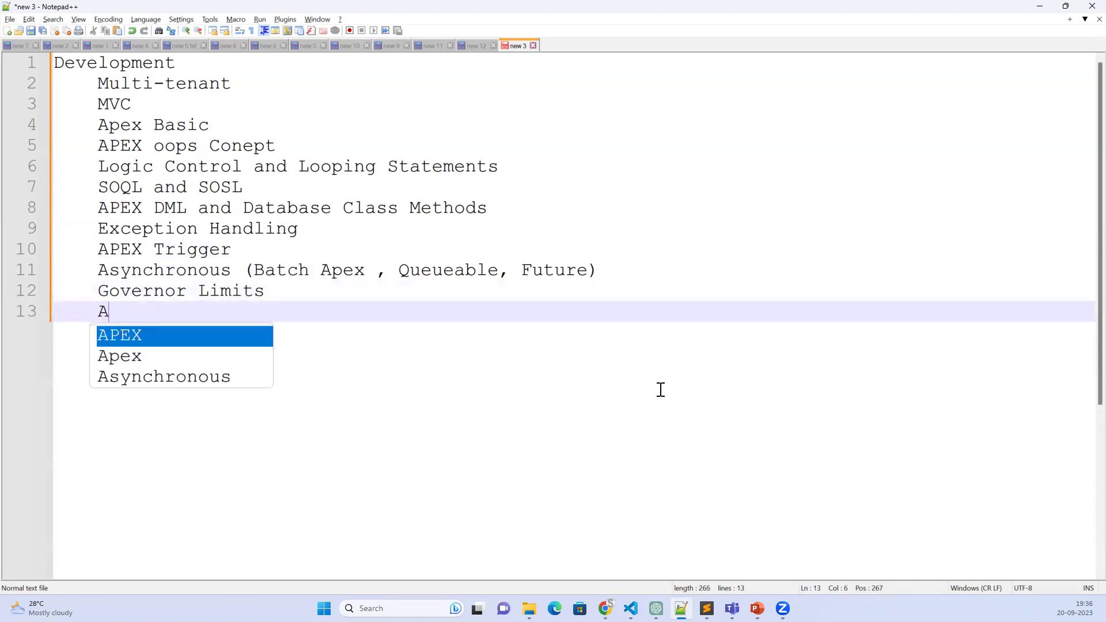
{"action": "type", "text": "PEX Testing"}
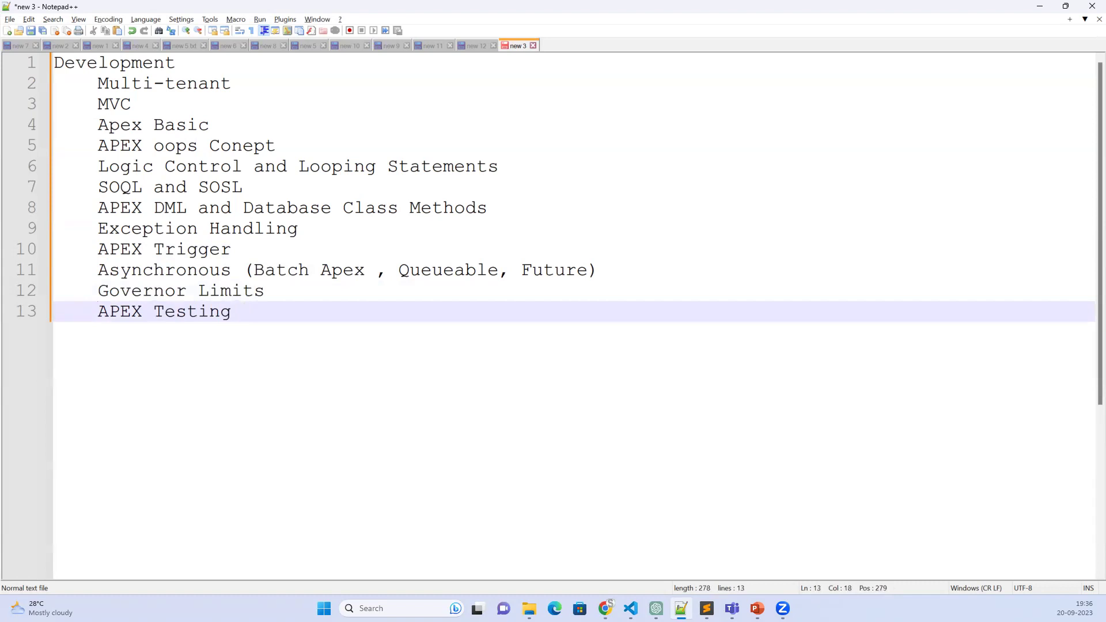
{"action": "key", "text": "Return"}
{"action": "type", "text": "Visualforce"}
{"action": "key", "text": "Return"}
{"action": "type", "text": "Best "}
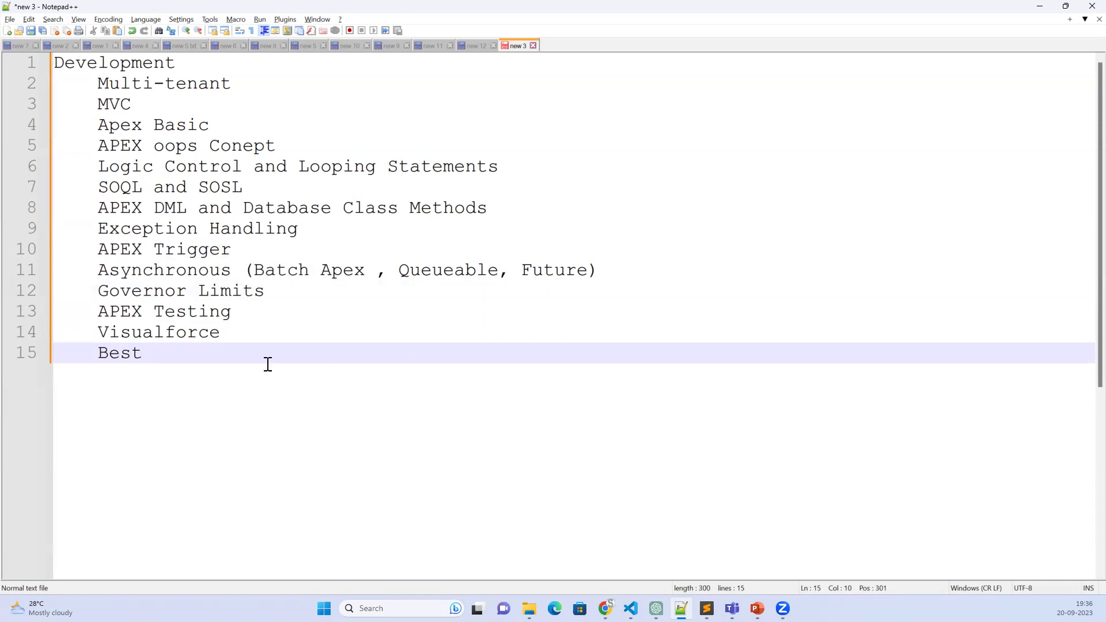
{"action": "type", "text": "Practices "}
{"action": "type", "text": "APEX"}
{"action": "key", "text": "Escape"}
{"action": "key", "text": "Return"}
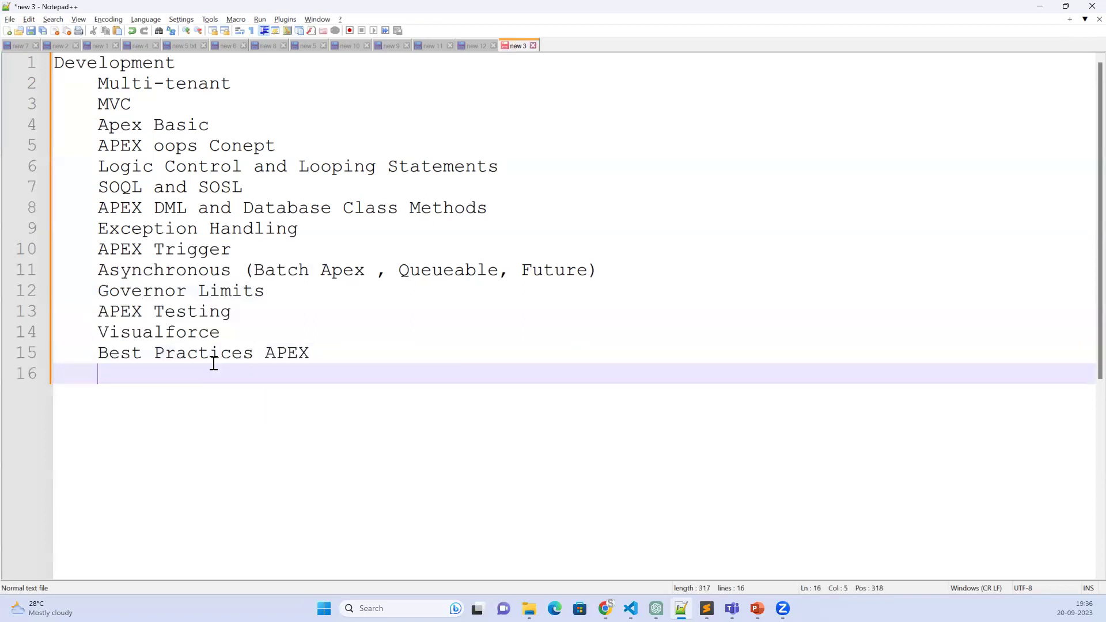
{"action": "type", "text": "Deplo"}
{"action": "type", "text": "yment Process"}
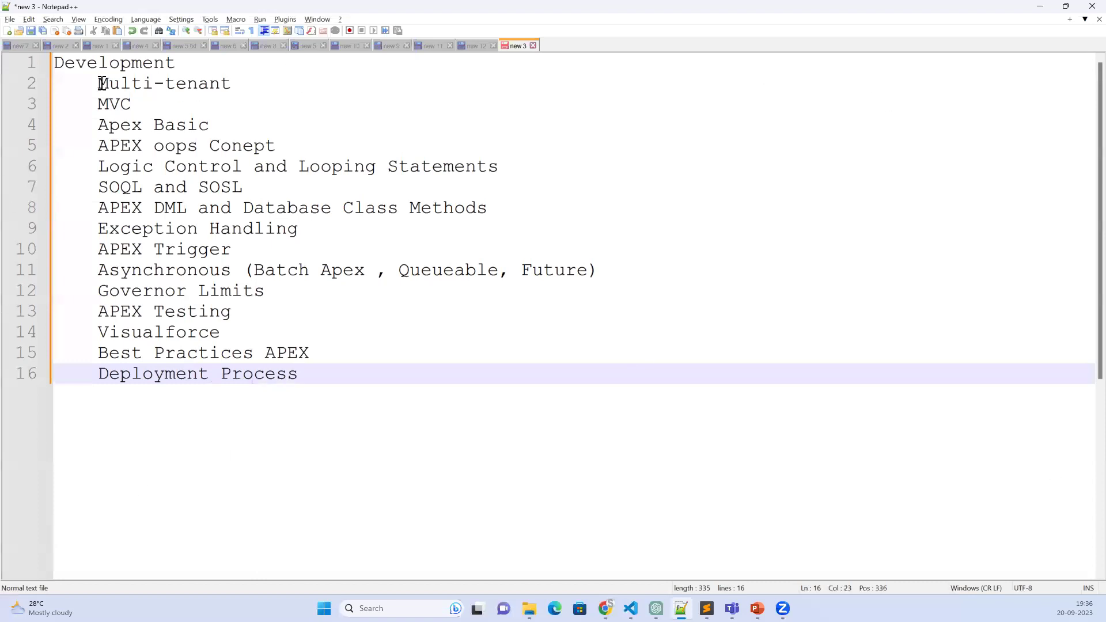
Step: Select all sixteen lines, Development through Deployment Process, then switch to Chrome
{"action": "left_click_drag", "start_coordinate": [54, 63], "coordinate": [364, 396]}
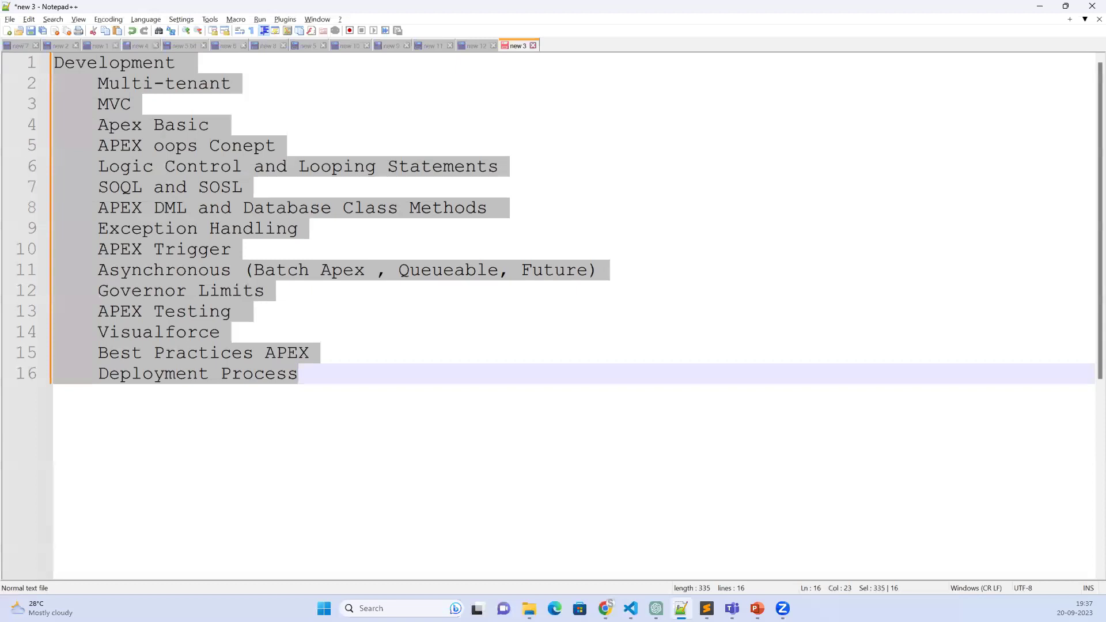
{"action": "left_click", "coordinate": [607, 608]}
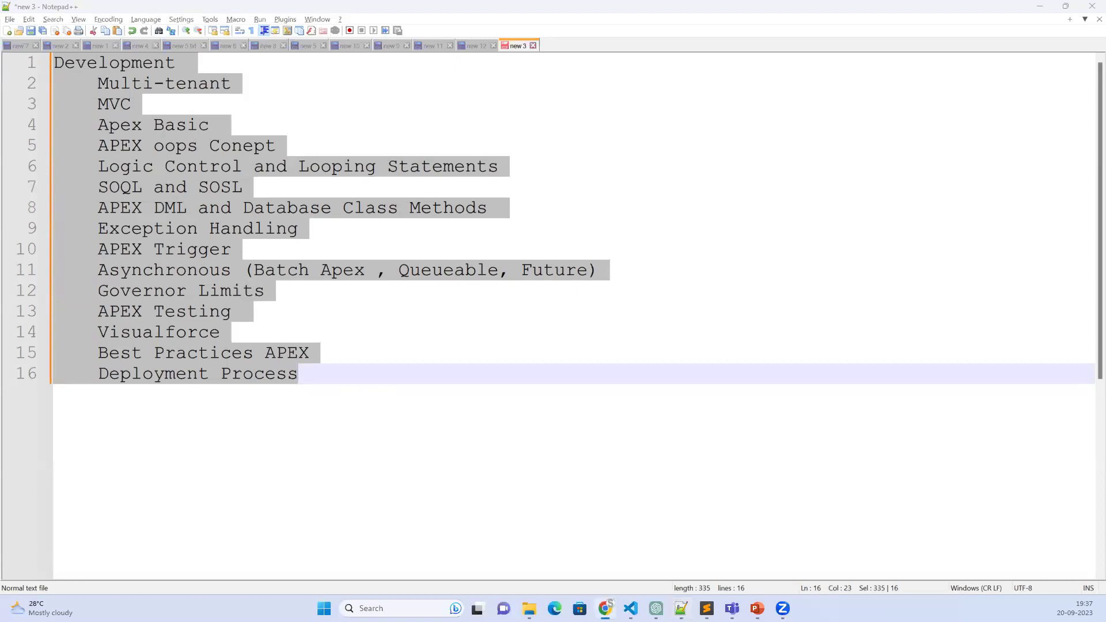